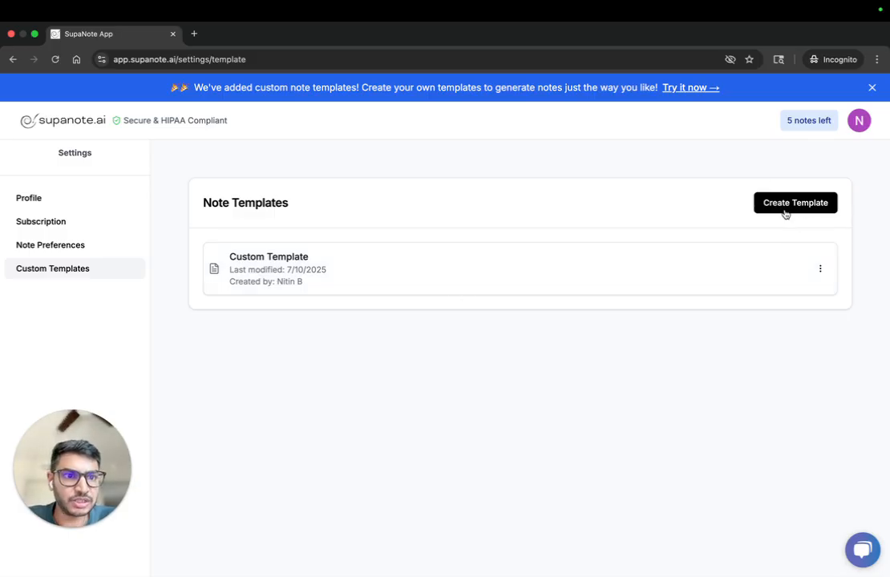
- Start creating a new note template and look over the section headings in Custom Template Test.pdf in PDFgear
{"action": "left_click", "coordinate": [825, 205]}
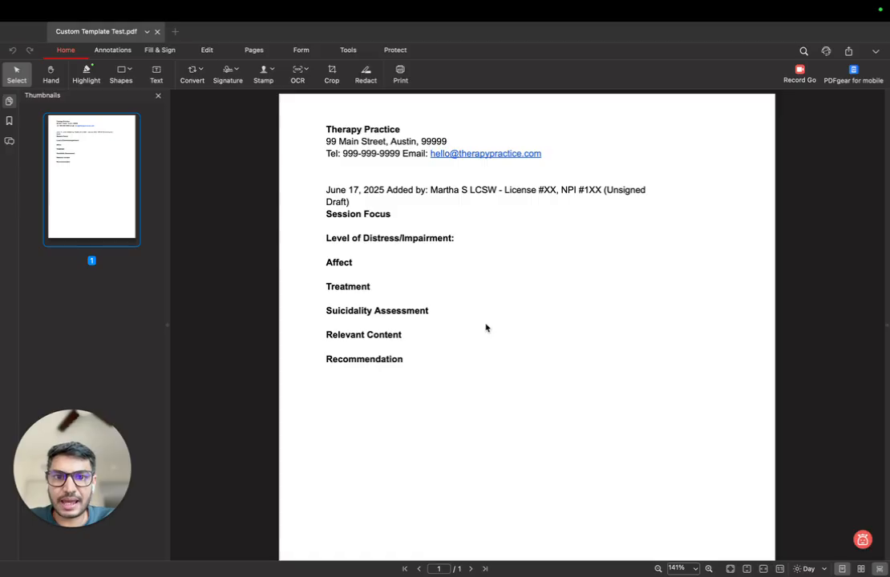
{"action": "scroll", "coordinate": [485, 327], "scroll_direction": "down", "scroll_amount": 5}
{"action": "scroll", "coordinate": [485, 327], "scroll_direction": "up", "scroll_amount": 5}
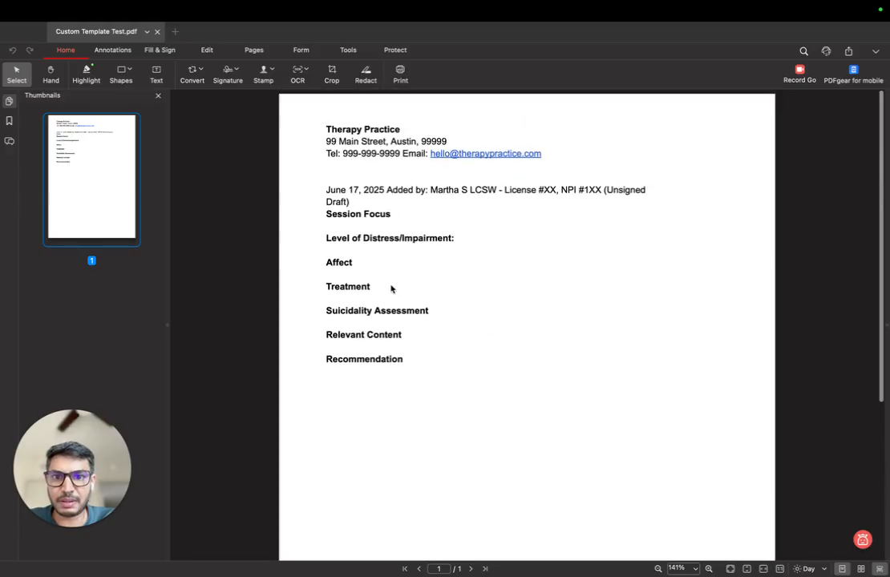
{"action": "left_click_drag", "start_coordinate": [326, 212], "coordinate": [413, 354]}
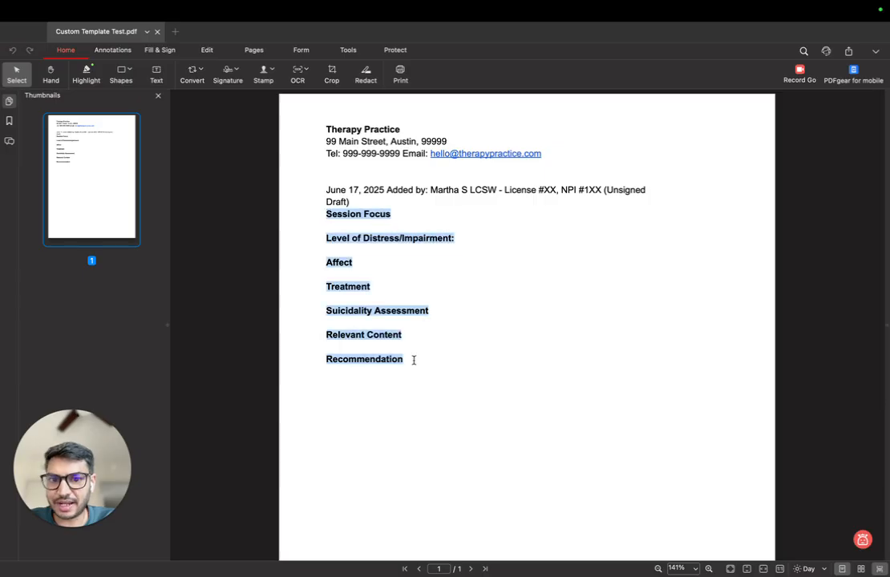
{"action": "left_click", "coordinate": [379, 227]}
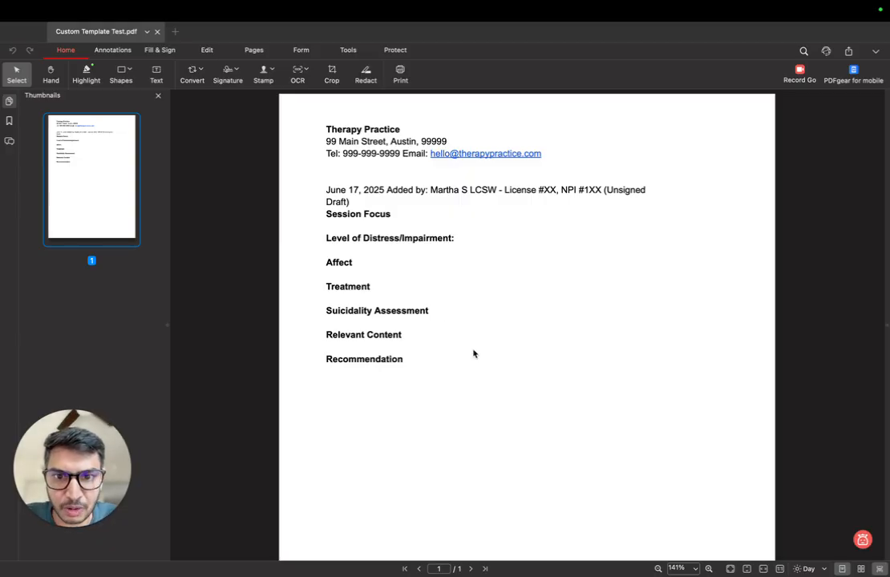
- Copy the entire text of the therapy note, from the practice header through the Recommendation heading
{"action": "left_click_drag", "start_coordinate": [324, 127], "coordinate": [569, 190]}
{"action": "left_click_drag", "start_coordinate": [423, 380], "coordinate": [323, 132]}
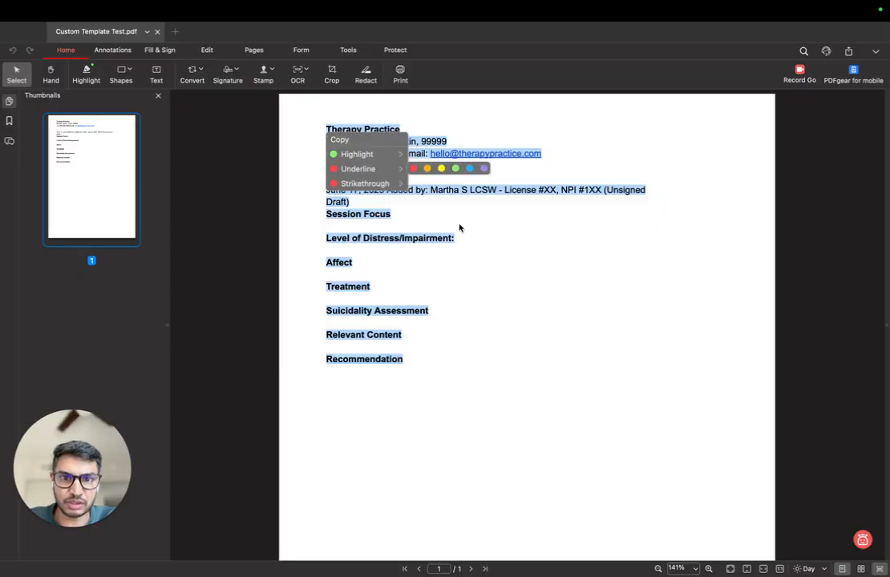
{"action": "left_click", "coordinate": [452, 367]}
{"action": "key", "text": "super+a"}
{"action": "key", "text": "super+c"}
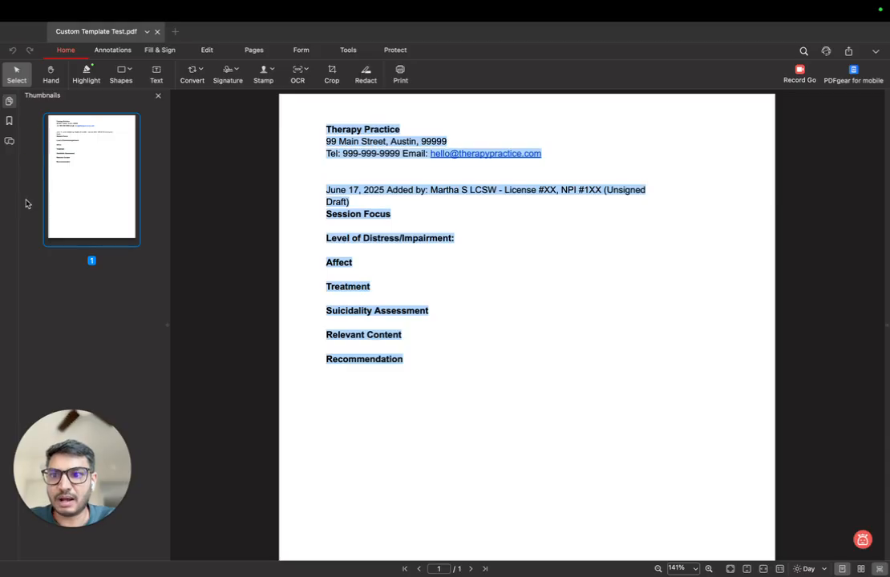
- Switch back to SupaNote, paste the copied note as the existing note for the template, and process it
{"action": "key", "text": "super+Tab"}
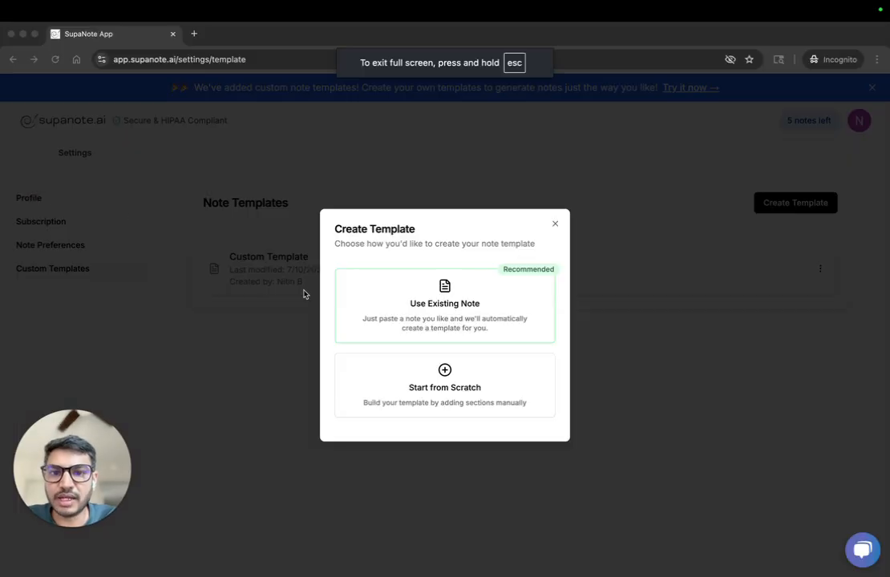
{"action": "left_click", "coordinate": [449, 312]}
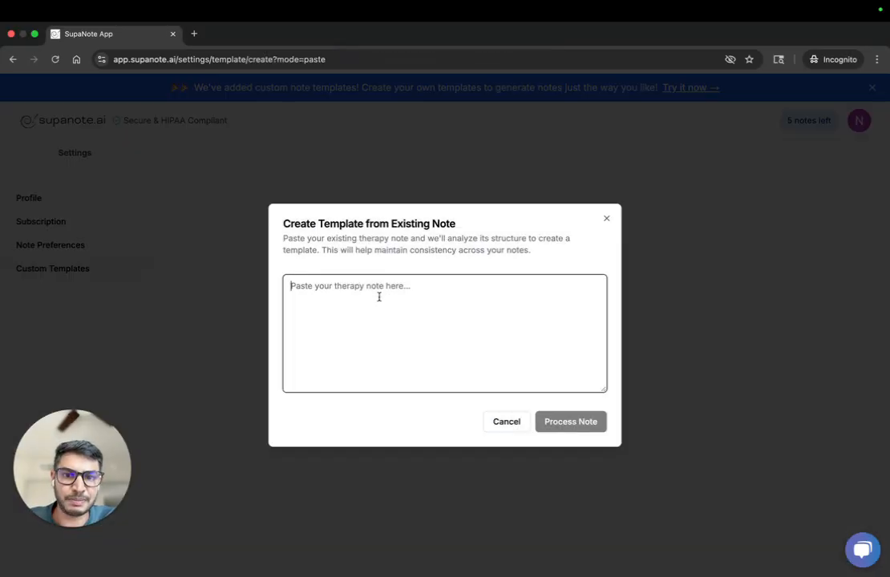
{"action": "key", "text": "super+v"}
{"action": "scroll", "coordinate": [382, 303], "scroll_direction": "up", "scroll_amount": 2}
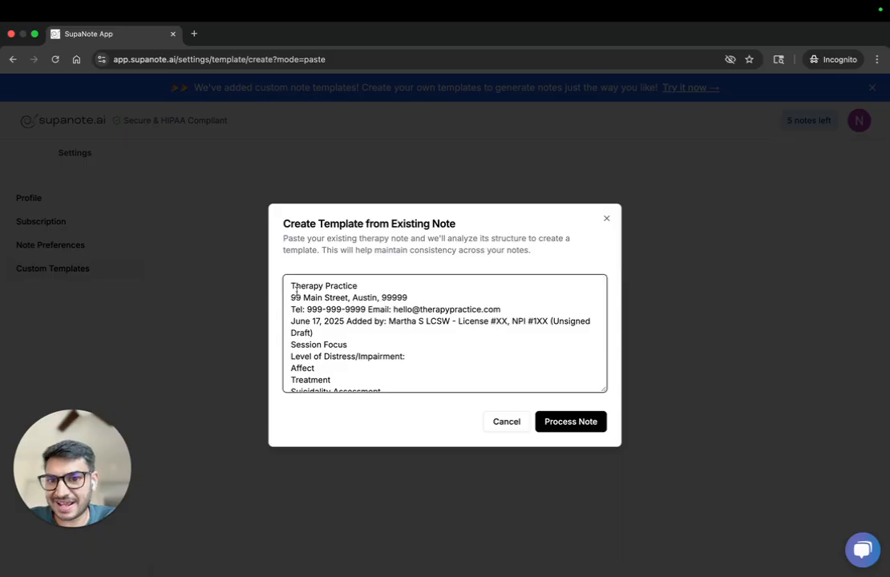
{"action": "left_click_drag", "start_coordinate": [291, 286], "coordinate": [449, 310]}
{"action": "scroll", "coordinate": [346, 330], "scroll_direction": "down", "scroll_amount": 1}
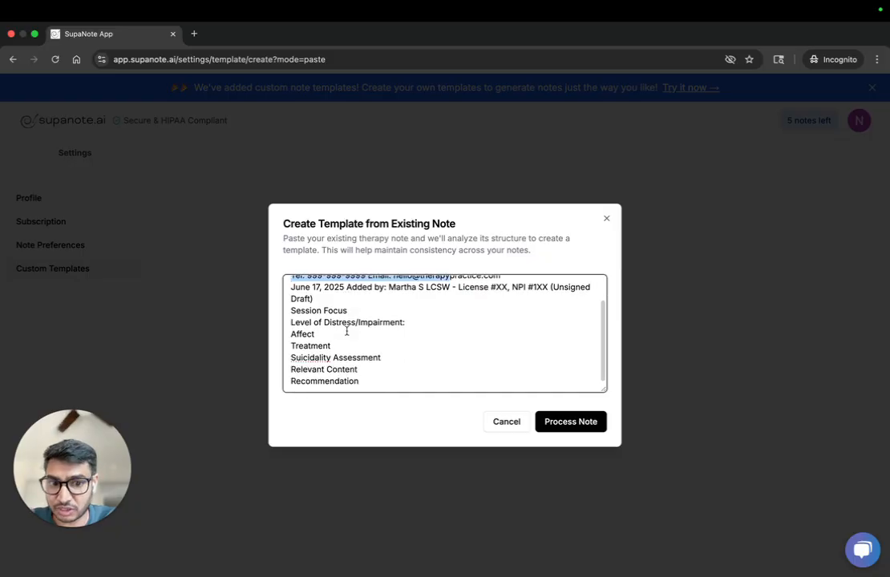
{"action": "left_click", "coordinate": [584, 424]}
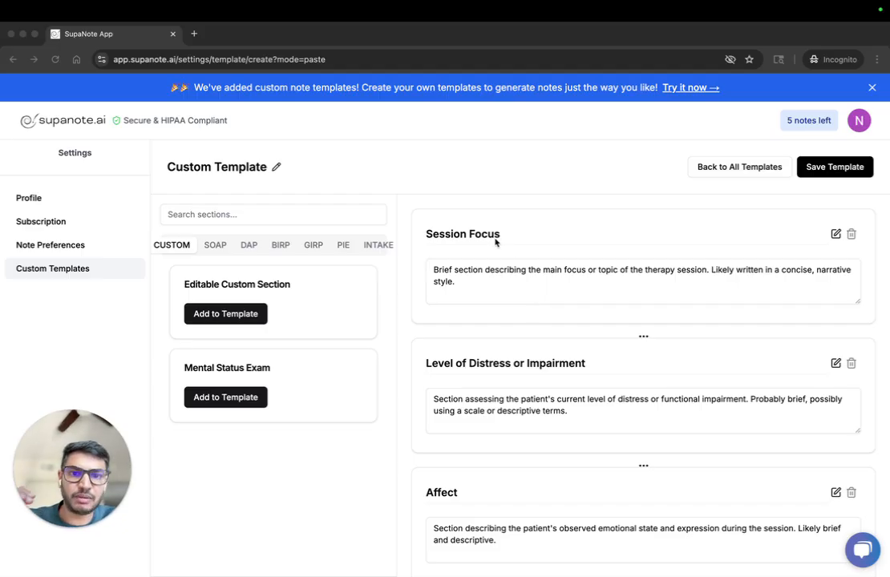
- Examine the generated template sections and their descriptions, including Session Focus and Level of Distress or Impairment
{"action": "scroll", "coordinate": [527, 342], "scroll_direction": "down", "scroll_amount": 6}
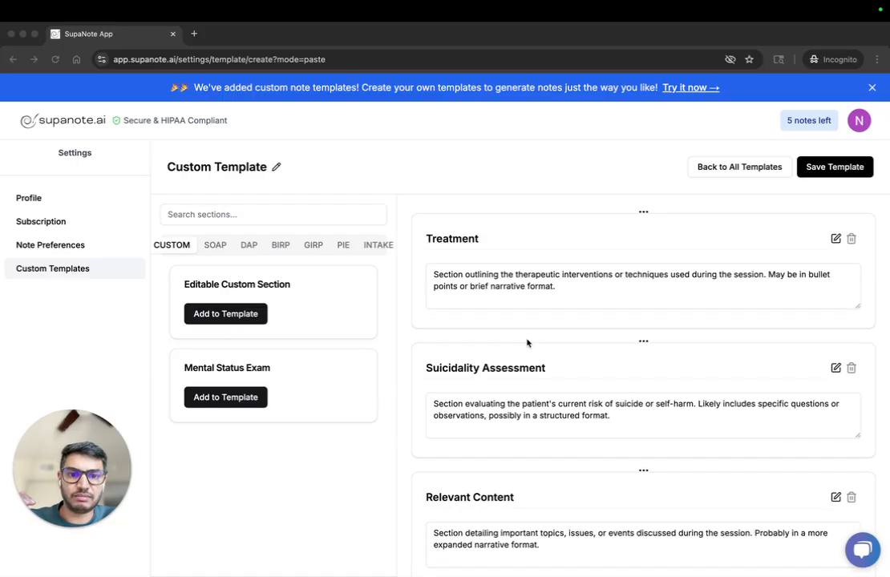
{"action": "scroll", "coordinate": [526, 342], "scroll_direction": "up", "scroll_amount": 6}
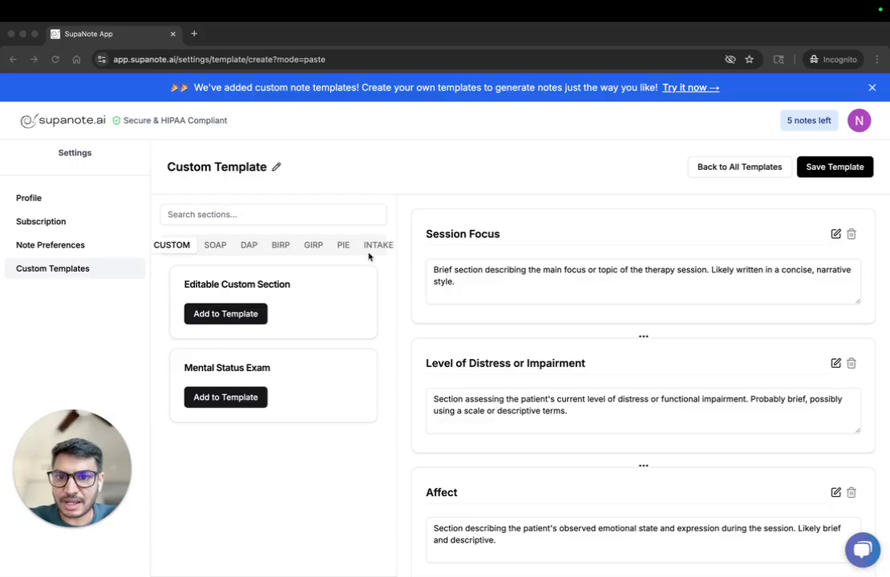
{"action": "left_click", "coordinate": [493, 217]}
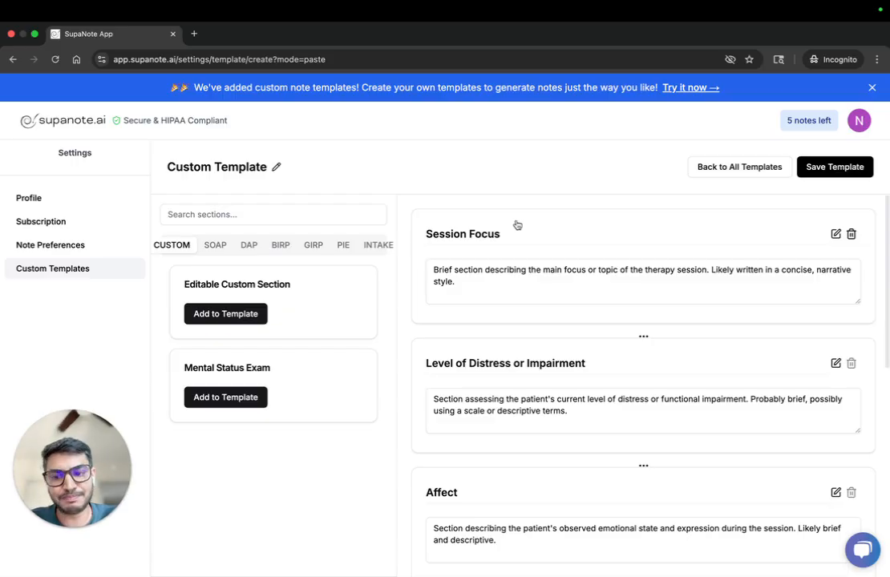
{"action": "left_click", "coordinate": [474, 285]}
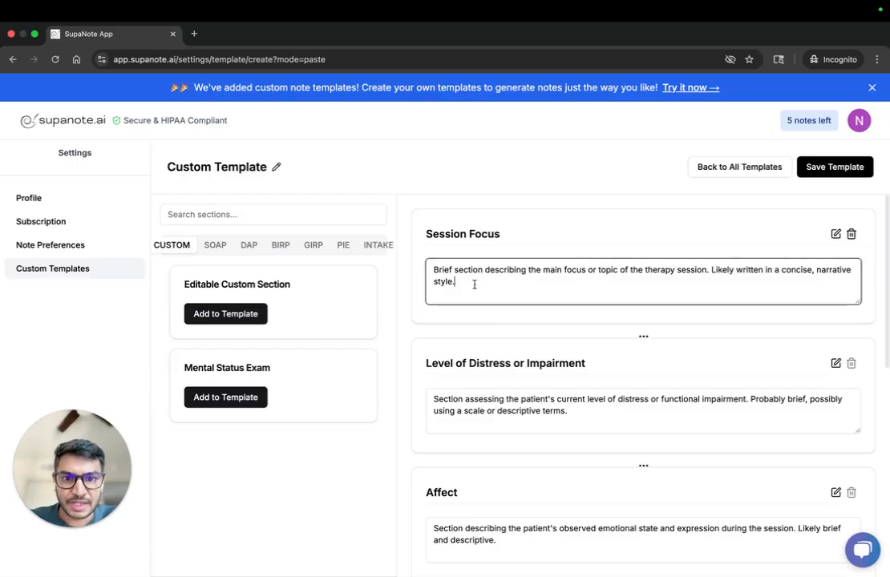
{"action": "key", "text": "super+a"}
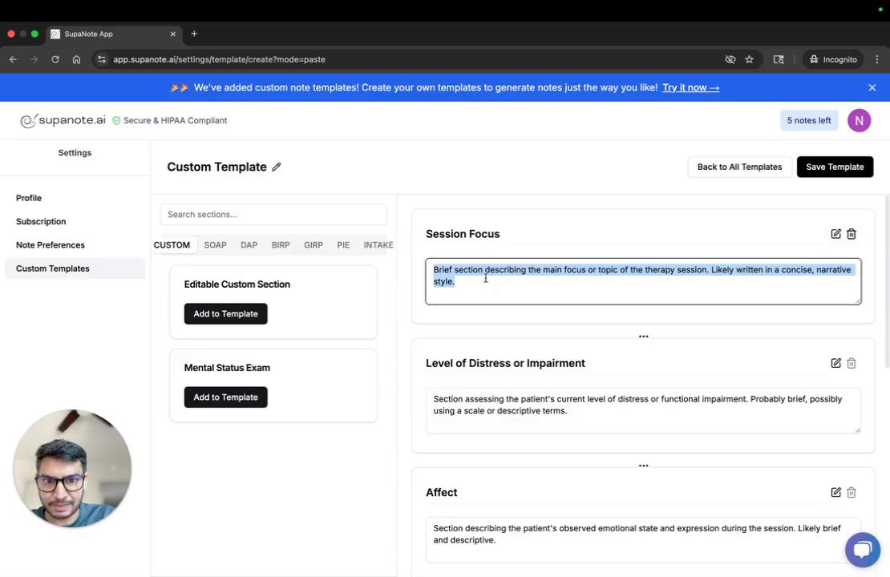
{"action": "left_click", "coordinate": [473, 281]}
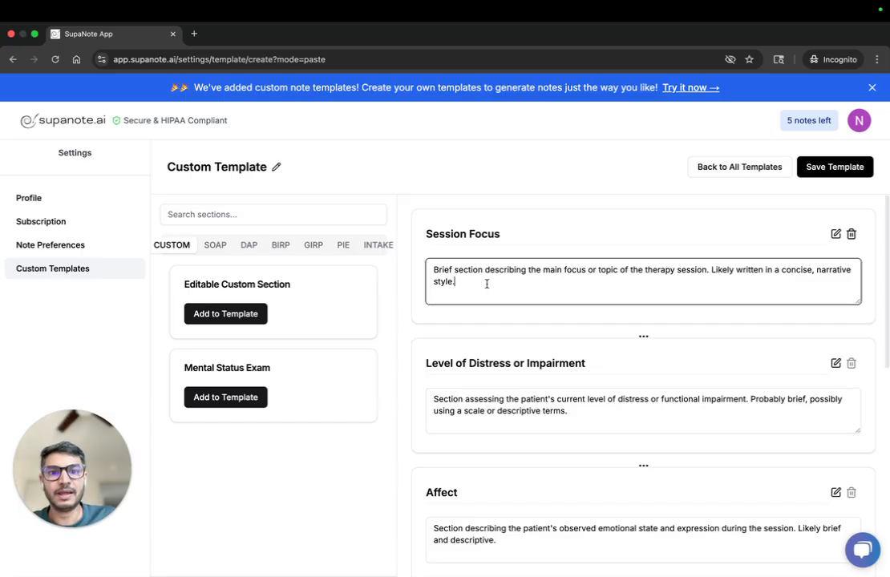
{"action": "scroll", "coordinate": [487, 284], "scroll_direction": "down", "scroll_amount": 10}
{"action": "scroll", "coordinate": [503, 405], "scroll_direction": "up", "scroll_amount": 10}
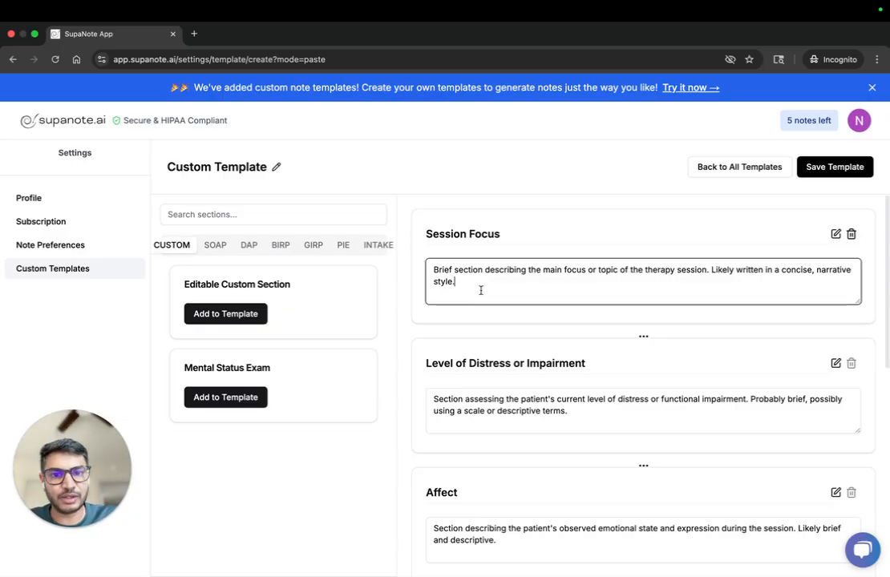
{"action": "left_click", "coordinate": [510, 400]}
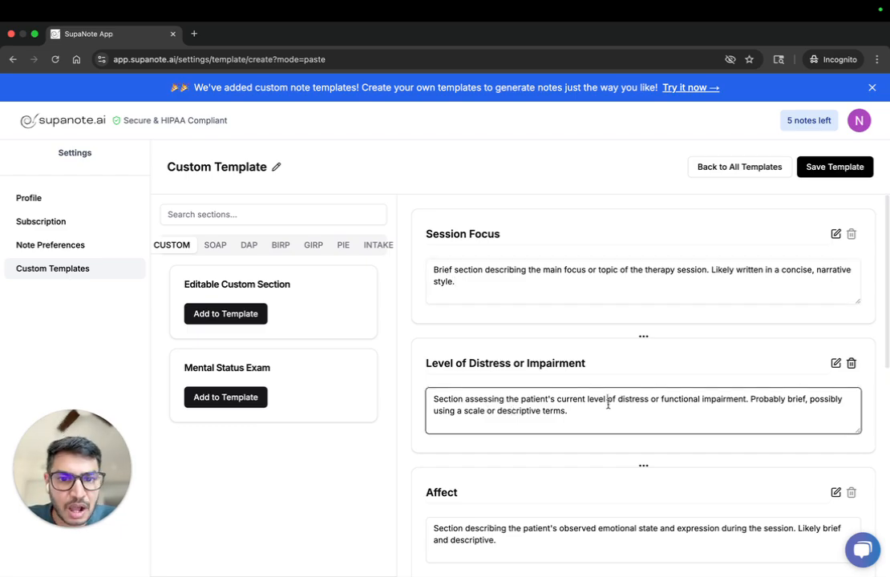
- Replace the last sentence of the Session Focus description with "Write in bullets."
{"action": "left_click", "coordinate": [469, 281]}
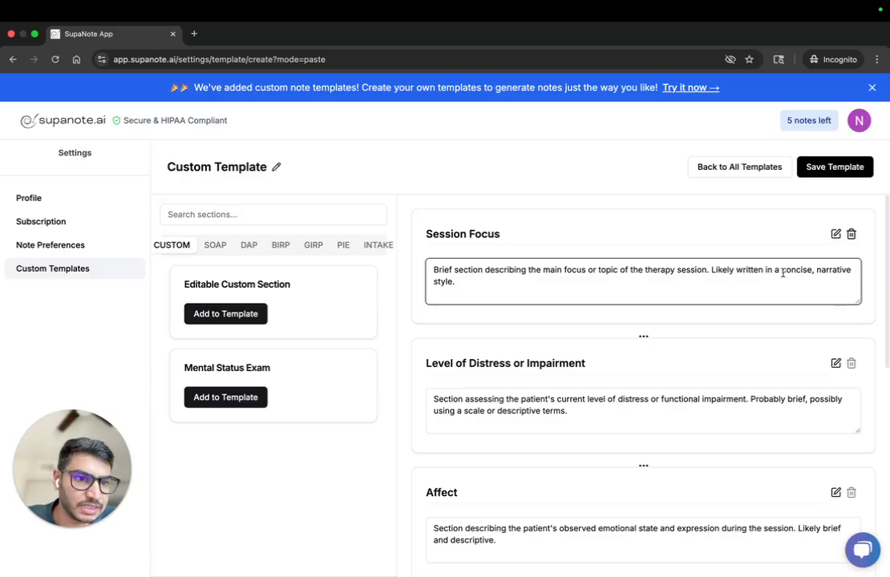
{"action": "left_click_drag", "start_coordinate": [782, 273], "coordinate": [809, 279]}
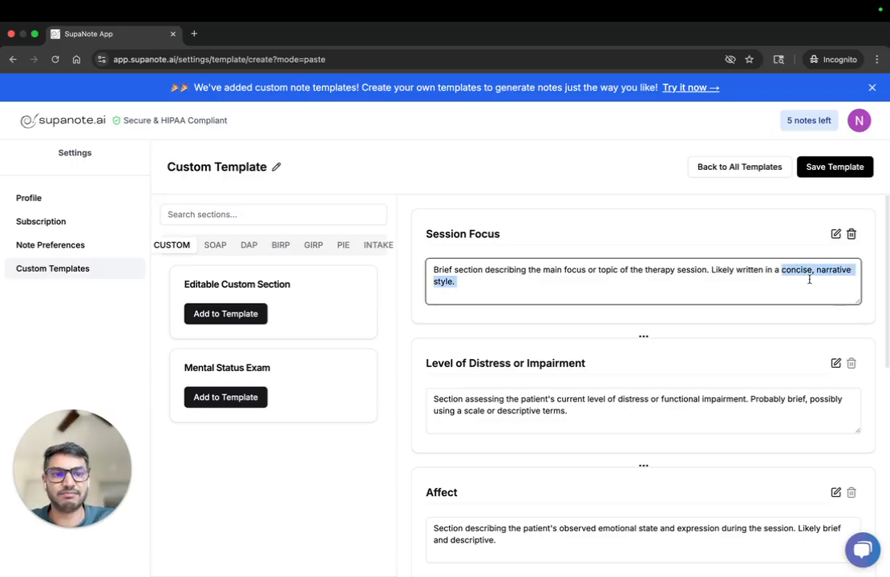
{"action": "left_click_drag", "start_coordinate": [733, 292], "coordinate": [712, 274]}
{"action": "type", "text": "Wri"}
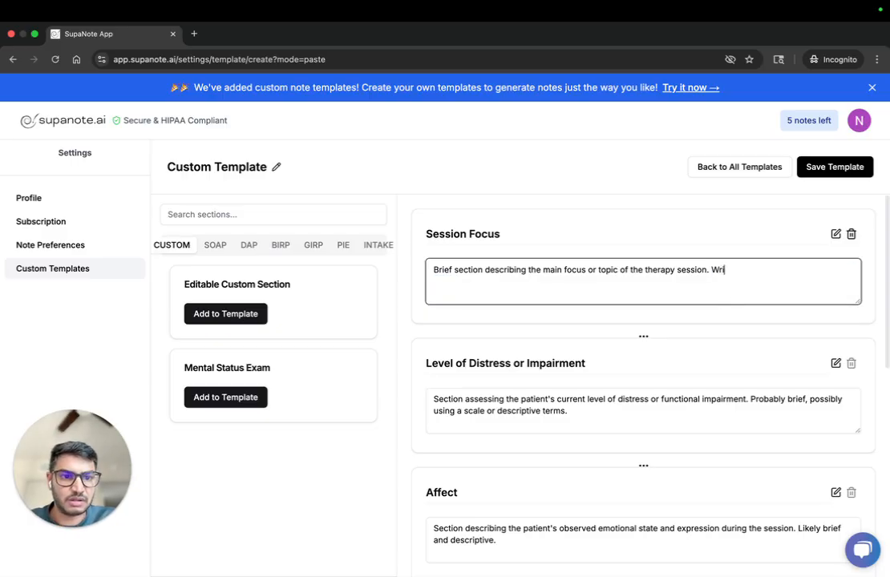
{"action": "type", "text": "te (in bullets."}
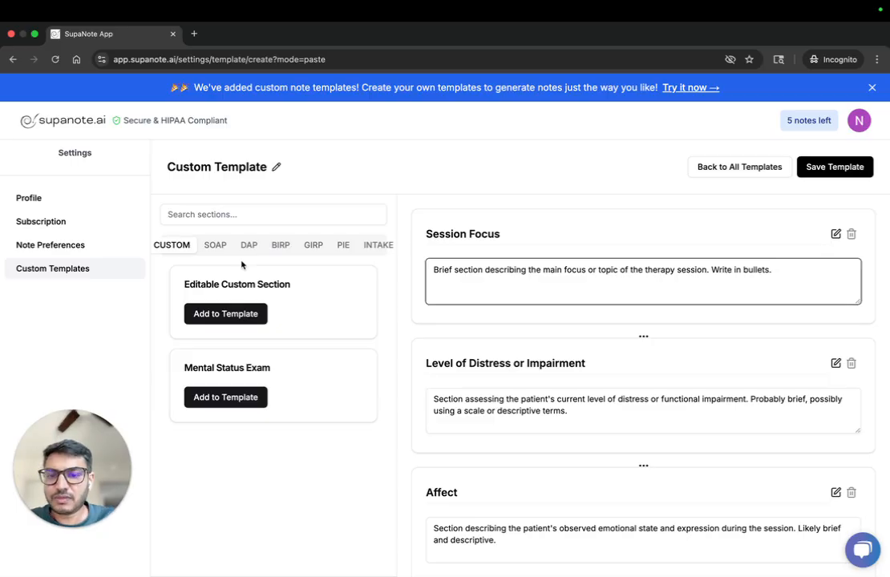
- Add an editable custom section to the template and title it "Presenting Problems", keeping its placeholder description
{"action": "left_click", "coordinate": [209, 287]}
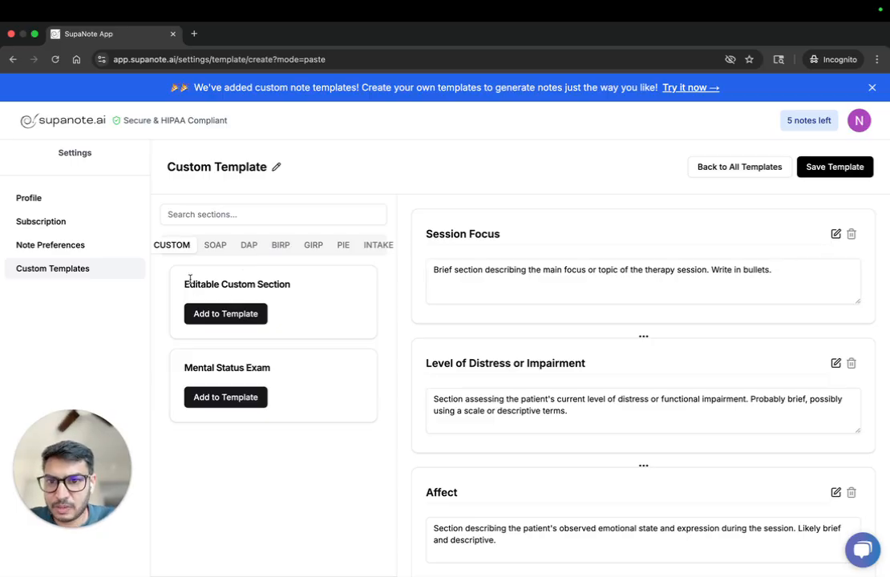
{"action": "left_click", "coordinate": [239, 315]}
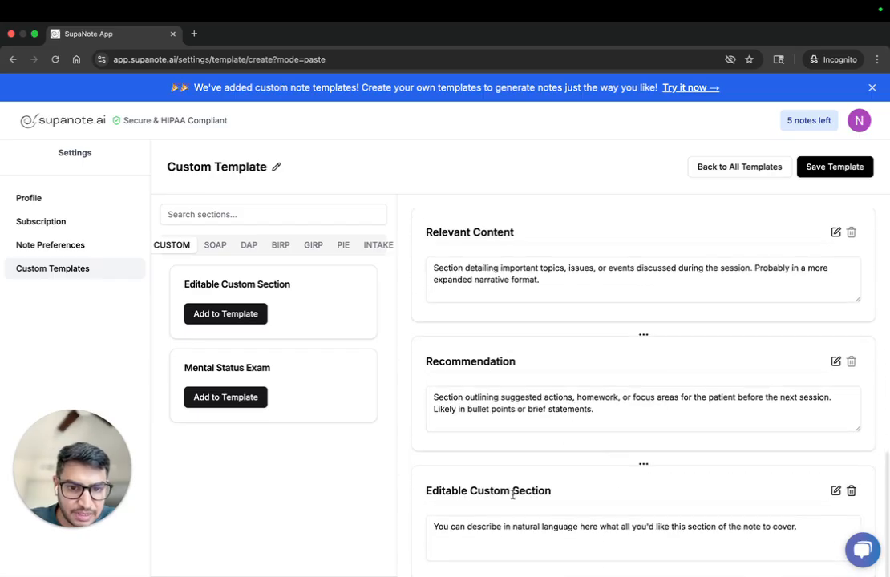
{"action": "triple_click", "coordinate": [513, 493]}
{"action": "type", "text": "Present"}
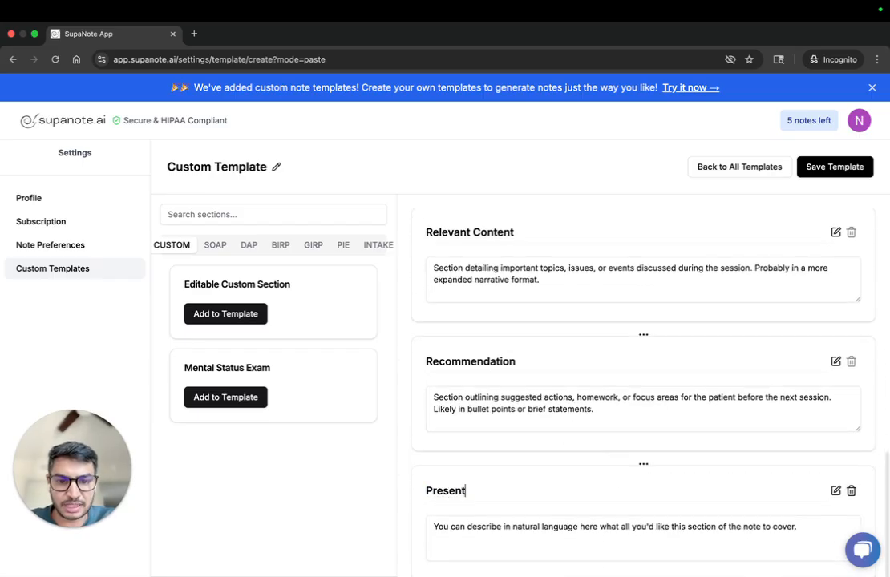
{"action": "type", "text": "ing Problemd"}
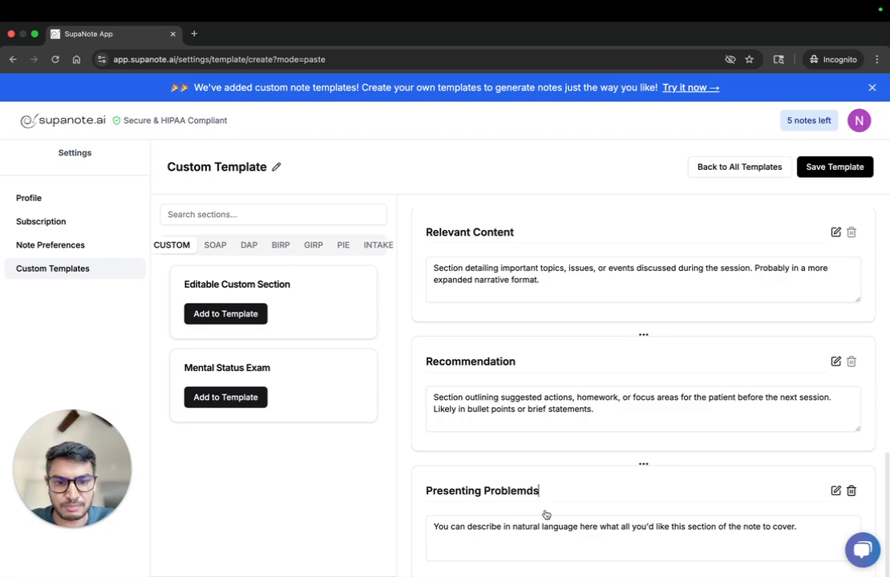
{"action": "key", "text": "BackSpace"}
{"action": "type", "text": "s"}
{"action": "left_click_drag", "start_coordinate": [433, 527], "coordinate": [802, 544]}
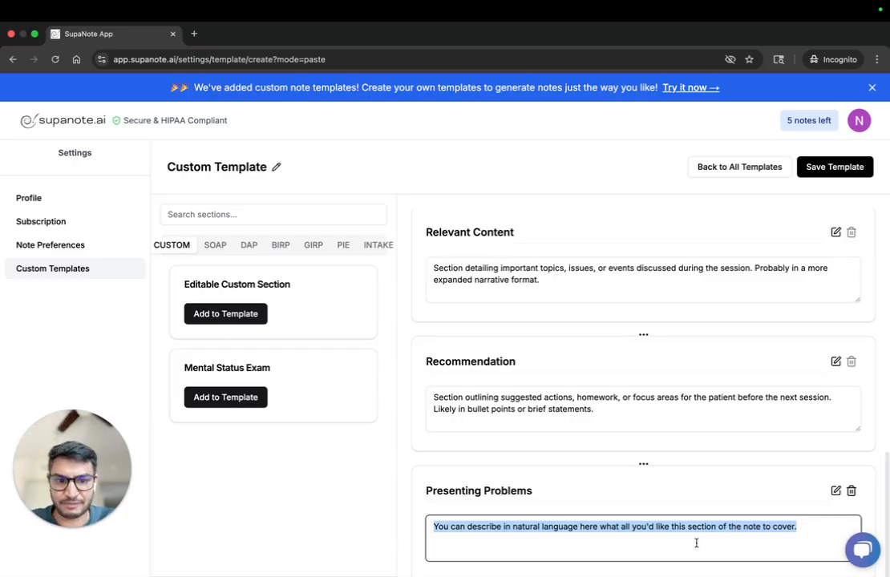
{"action": "left_click", "coordinate": [567, 527]}
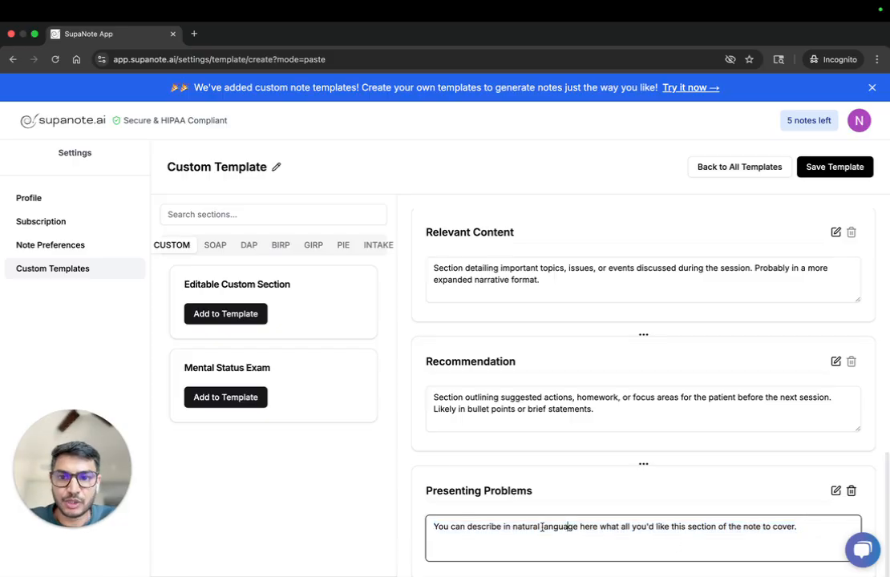
- Browse the predefined SOAP, DAP and BIRP sections and add the SOAP Subjective section to the template
{"action": "left_click", "coordinate": [220, 248]}
{"action": "left_click", "coordinate": [249, 248]}
{"action": "left_click", "coordinate": [279, 247]}
{"action": "left_click", "coordinate": [222, 248]}
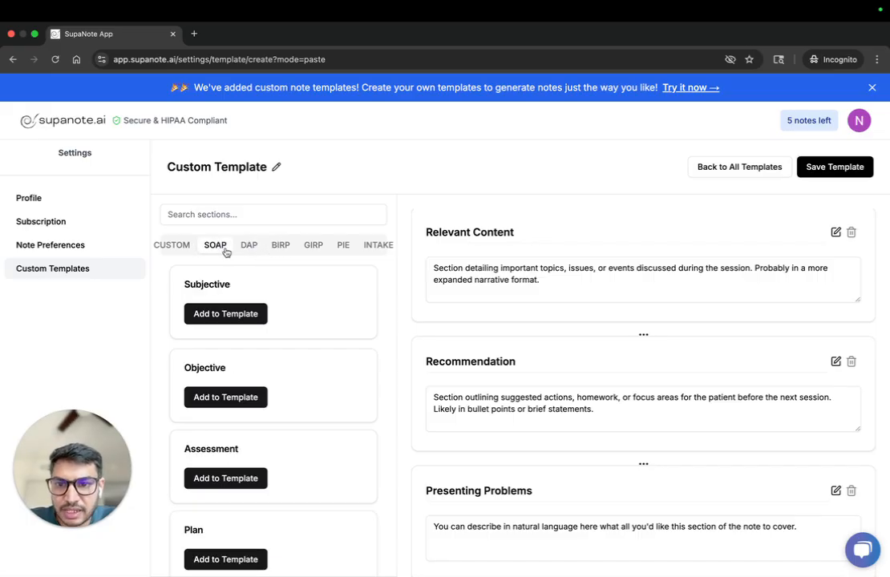
{"action": "left_click", "coordinate": [226, 314]}
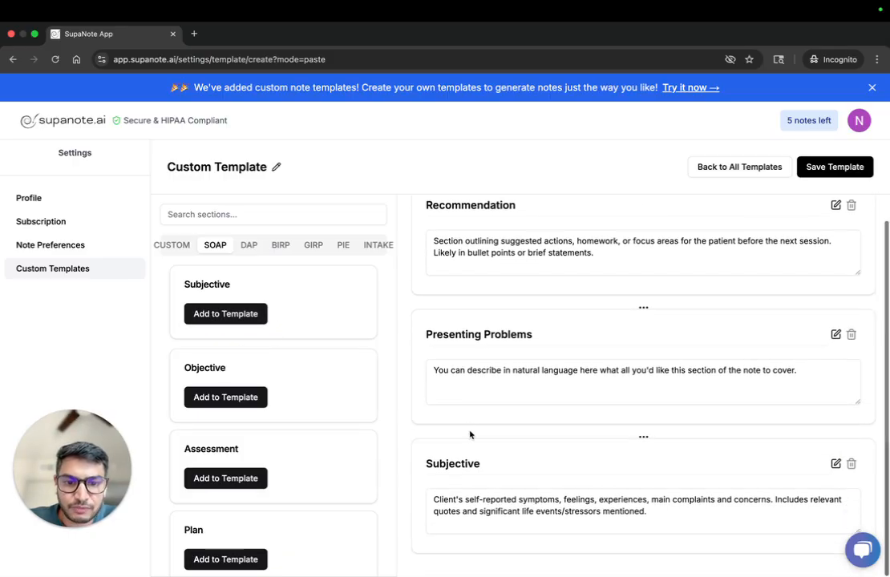
- Review the Subjective section's description and the order of all sections in the template
{"action": "left_click", "coordinate": [433, 501]}
{"action": "mouse_move", "coordinate": [432, 500]}
{"action": "left_mouse_down"}
{"action": "mouse_move", "coordinate": [667, 514]}
{"action": "mouse_move", "coordinate": [478, 512]}
{"action": "mouse_move", "coordinate": [431, 503]}
{"action": "left_mouse_up"}
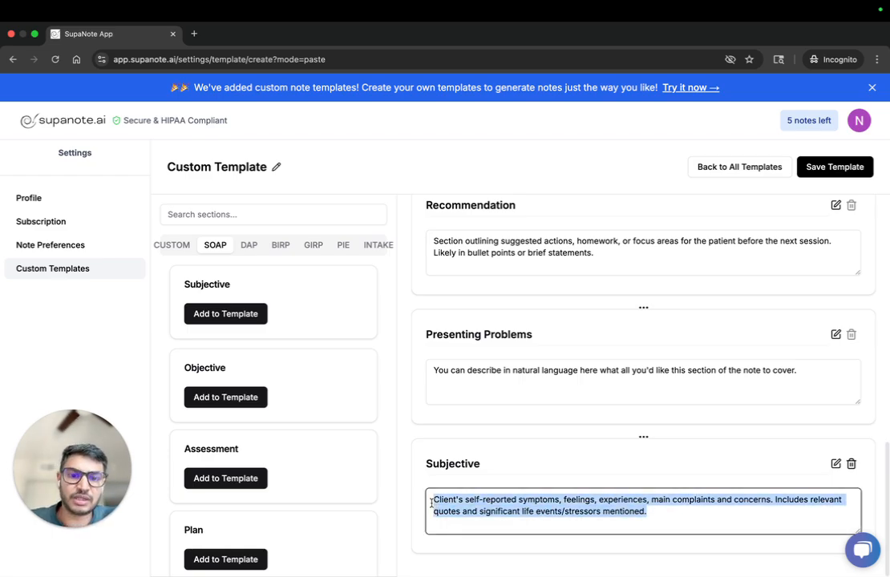
{"action": "left_click", "coordinate": [595, 511]}
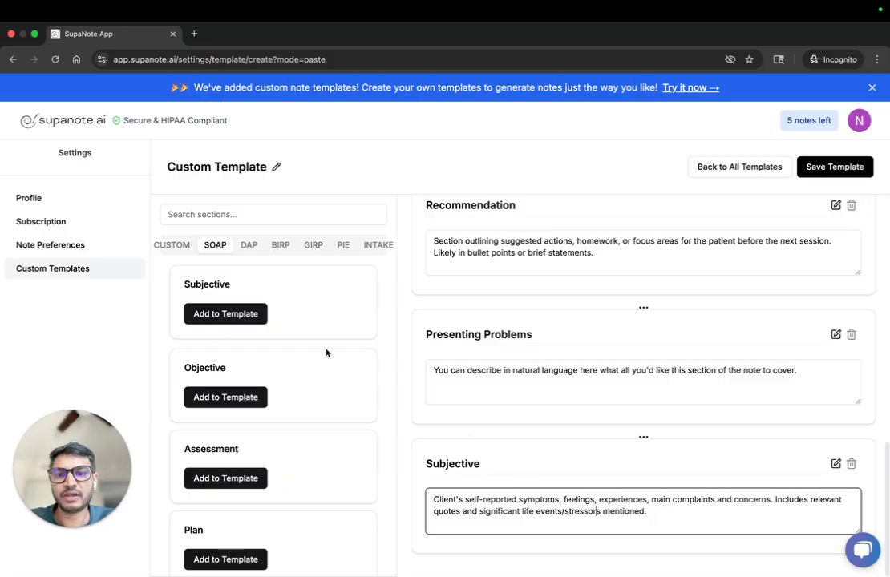
{"action": "scroll", "coordinate": [594, 284], "scroll_direction": "up", "scroll_amount": 10}
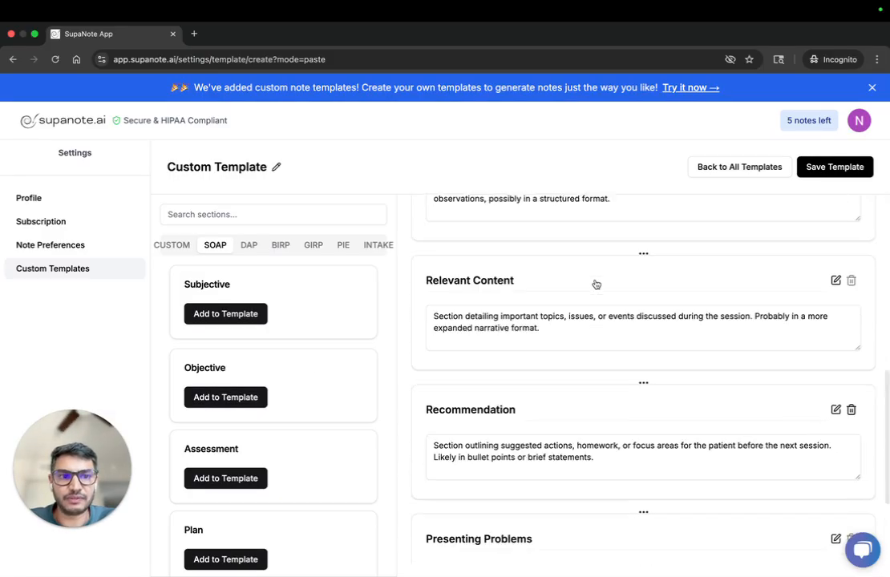
{"action": "scroll", "coordinate": [553, 383], "scroll_direction": "down", "scroll_amount": 10}
{"action": "scroll", "coordinate": [552, 383], "scroll_direction": "up", "scroll_amount": 10}
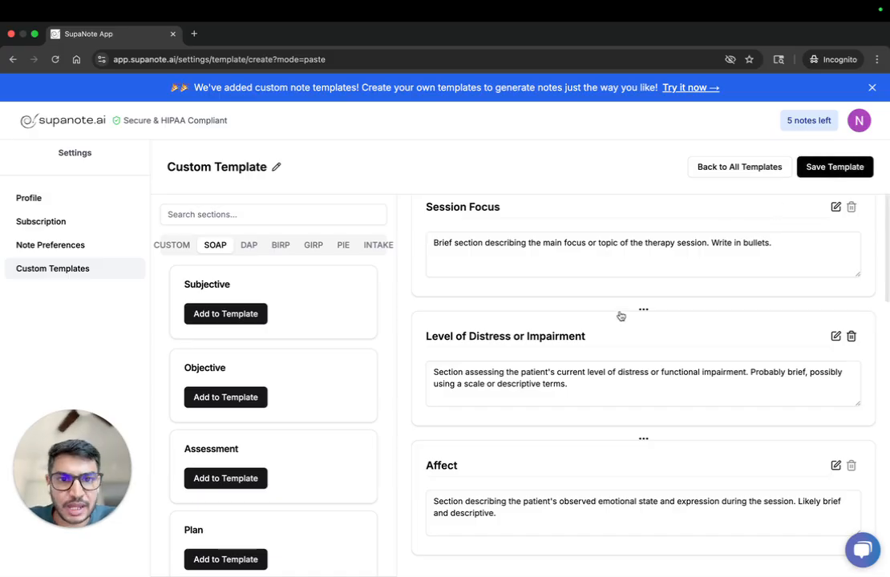
- Move the Level of Distress or Impairment section above Session Focus, and delete it from the template
{"action": "scroll", "coordinate": [633, 289], "scroll_direction": "up", "scroll_amount": 2}
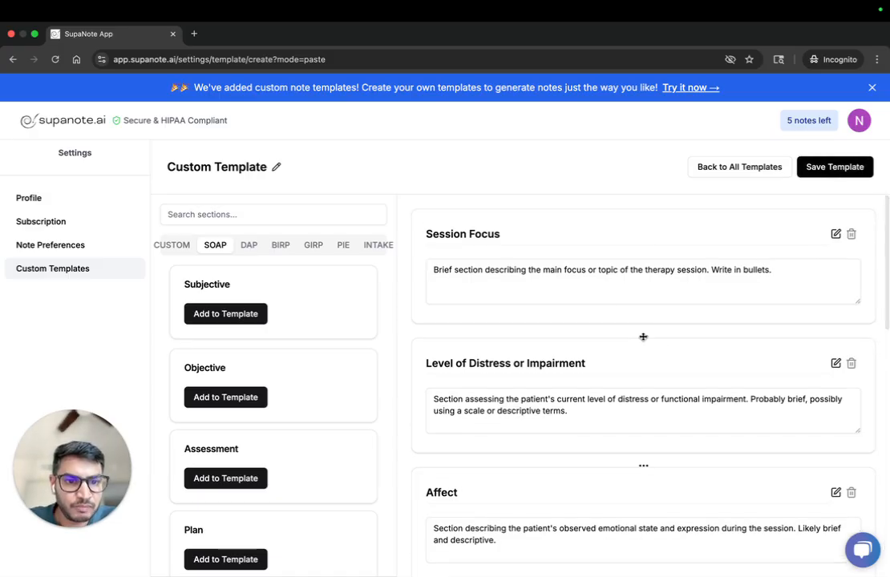
{"action": "left_click_drag", "start_coordinate": [643, 337], "coordinate": [629, 238]}
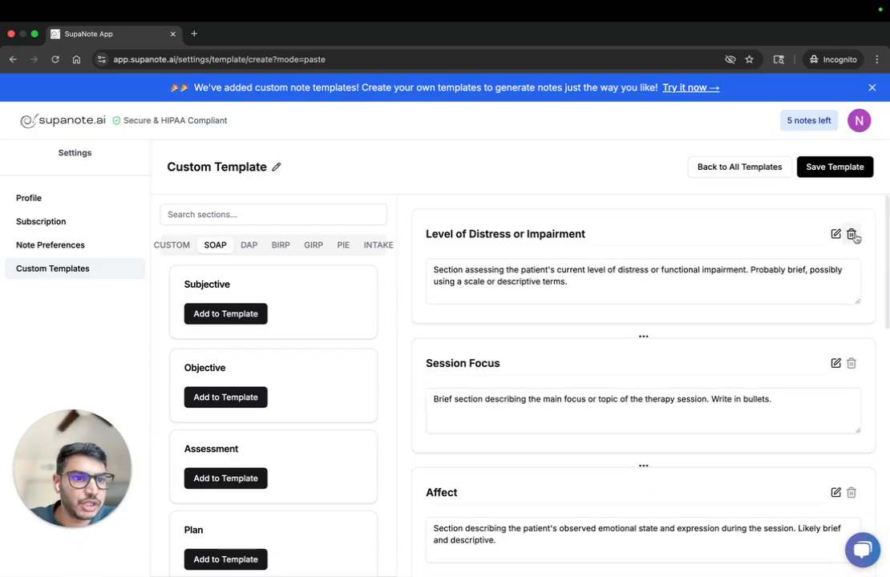
{"action": "left_click", "coordinate": [852, 235]}
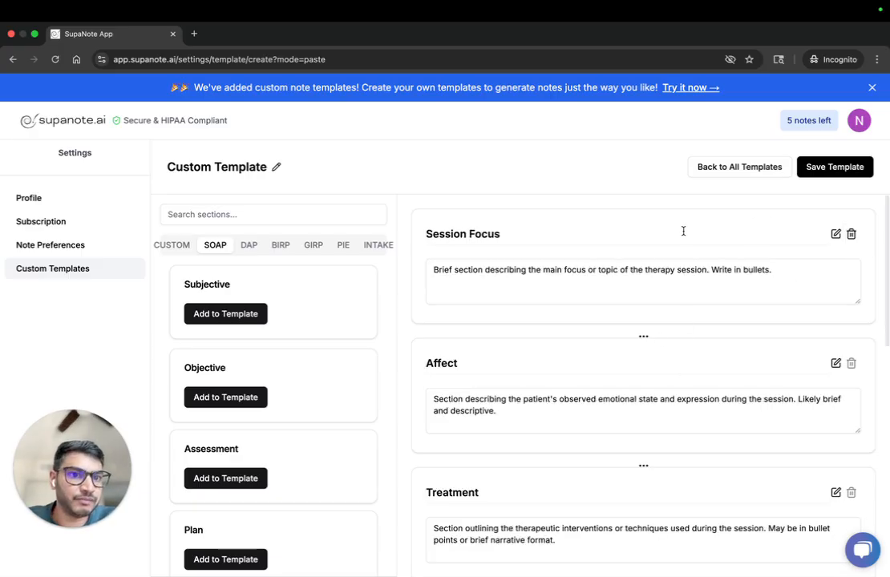
- Generate an example note from the custom template, review all its sections, and save the template
{"action": "left_click", "coordinate": [845, 171]}
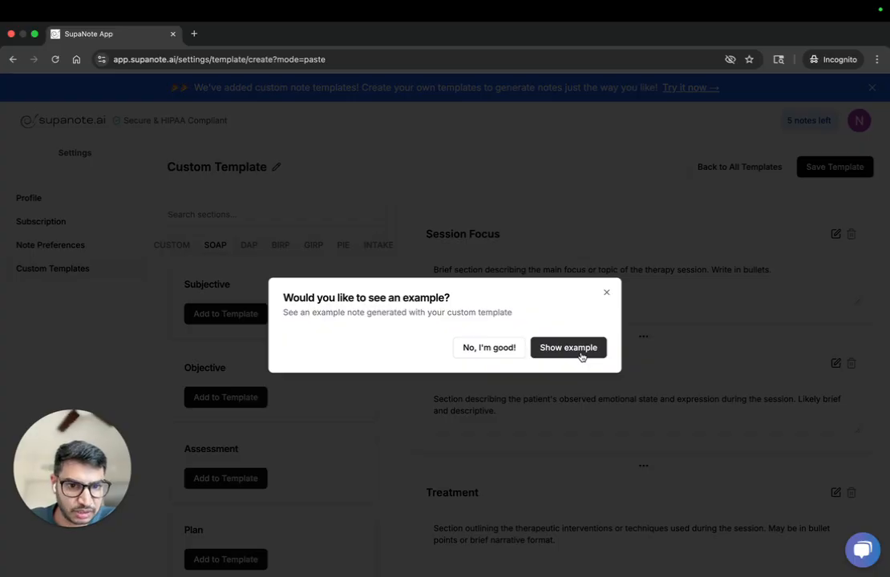
{"action": "left_click", "coordinate": [581, 357]}
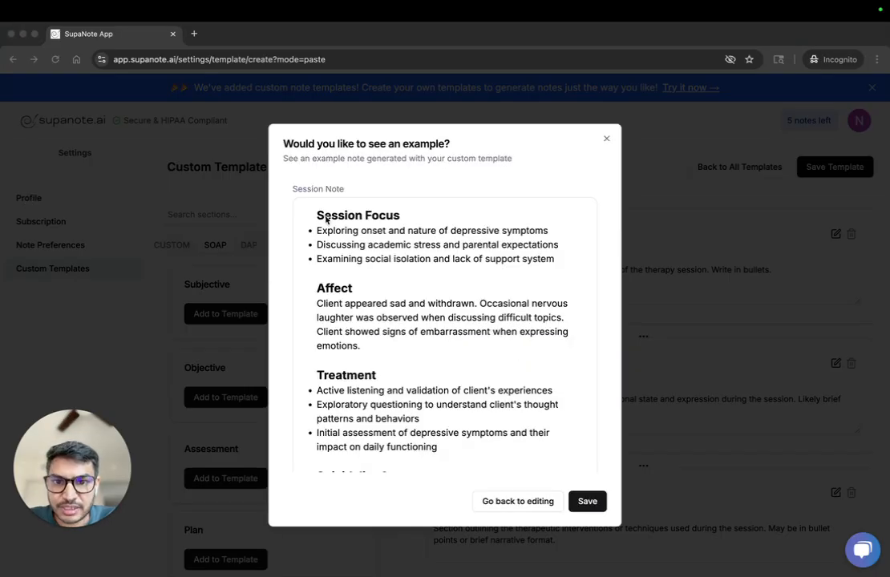
{"action": "scroll", "coordinate": [342, 256], "scroll_direction": "down", "scroll_amount": 10}
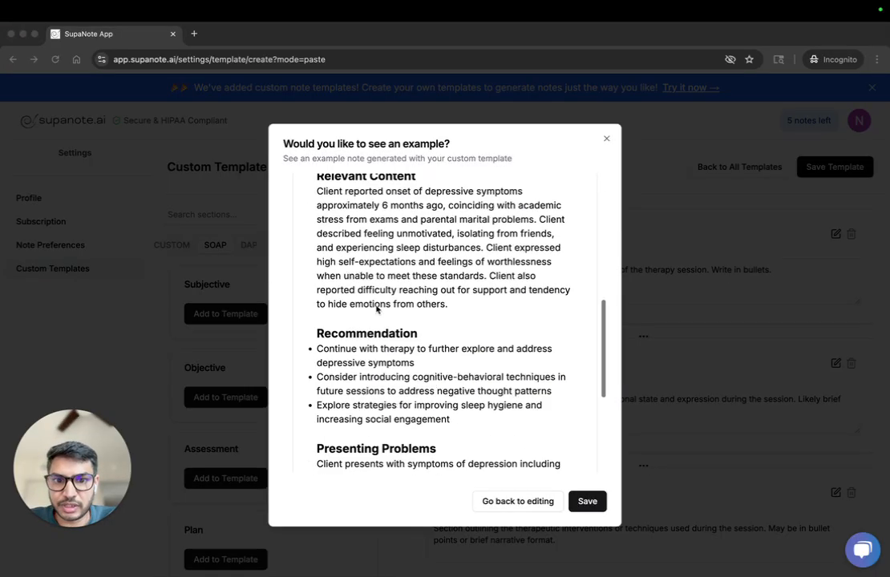
{"action": "scroll", "coordinate": [374, 312], "scroll_direction": "up", "scroll_amount": 10}
{"action": "scroll", "coordinate": [376, 310], "scroll_direction": "down", "scroll_amount": 10}
{"action": "scroll", "coordinate": [377, 309], "scroll_direction": "up", "scroll_amount": 10}
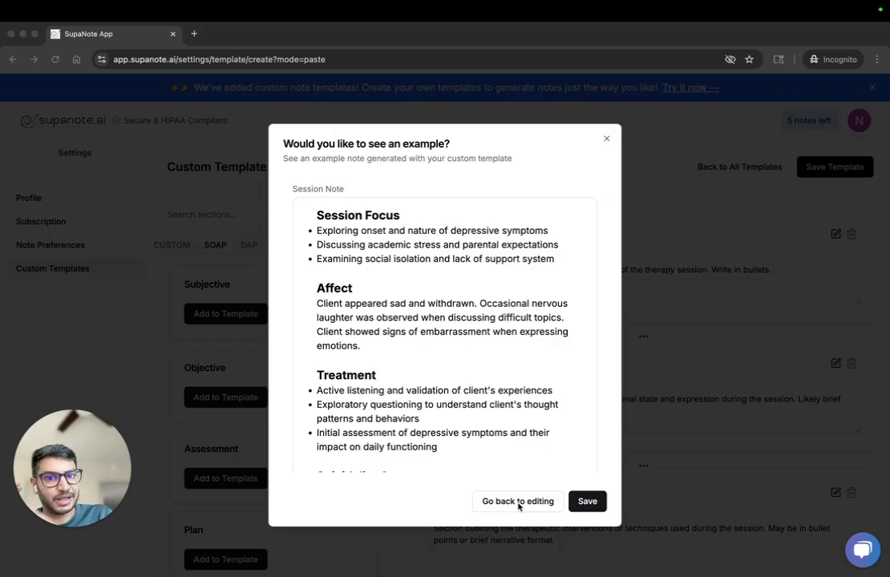
{"action": "left_click", "coordinate": [539, 475]}
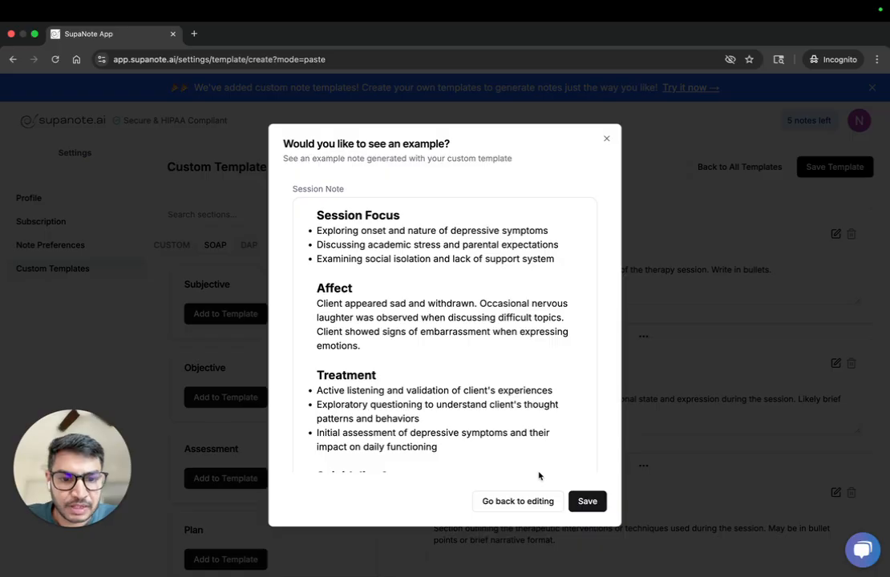
{"action": "left_click", "coordinate": [588, 502]}
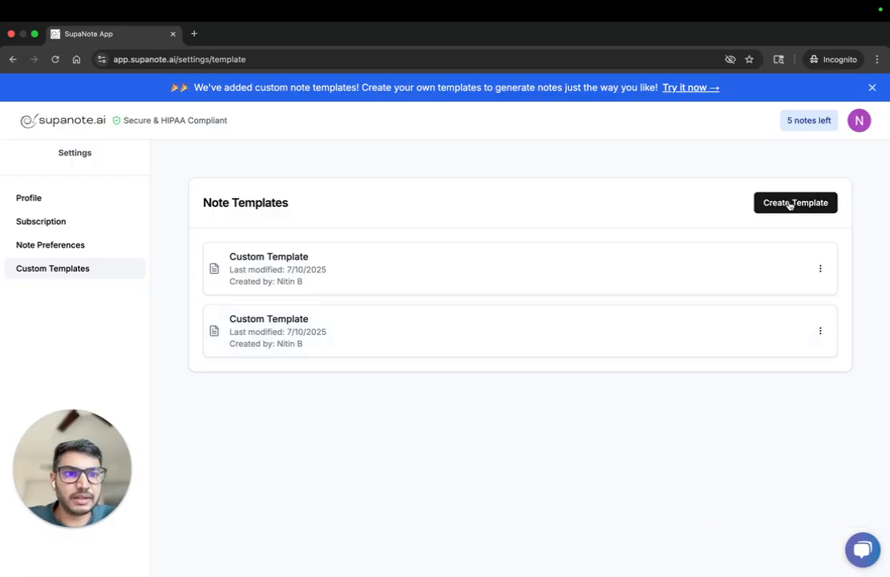
- Create a new template from scratch and add an editable custom section to it, keeping the placeholder description
{"action": "left_click", "coordinate": [790, 204]}
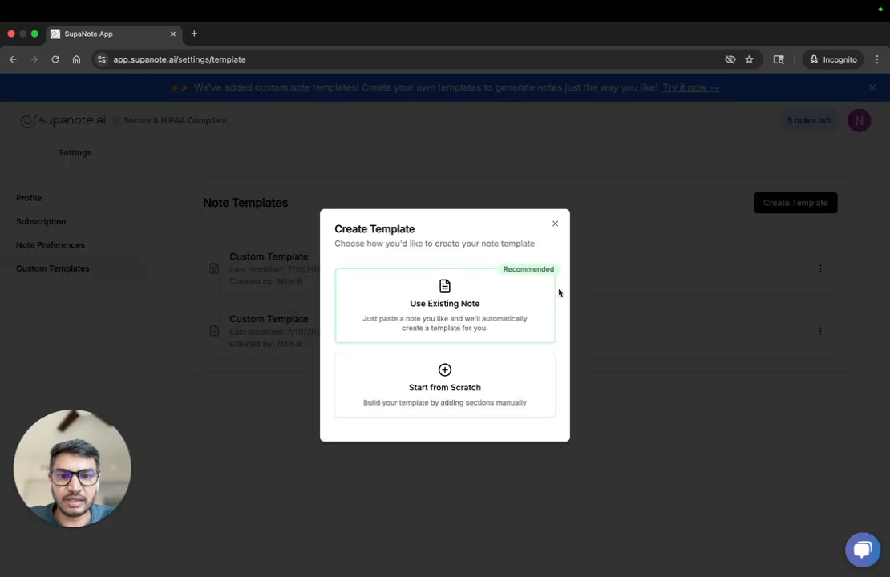
{"action": "left_click", "coordinate": [450, 395]}
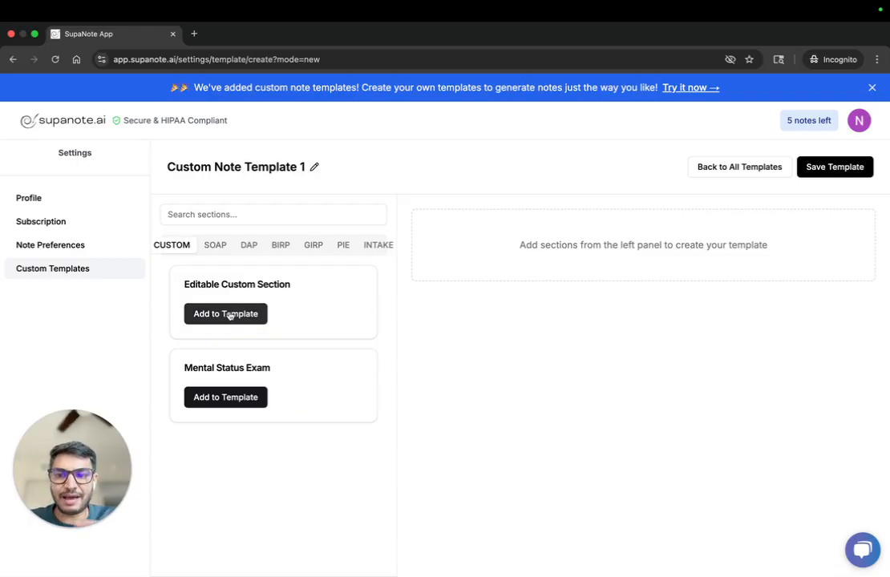
{"action": "left_click", "coordinate": [214, 245]}
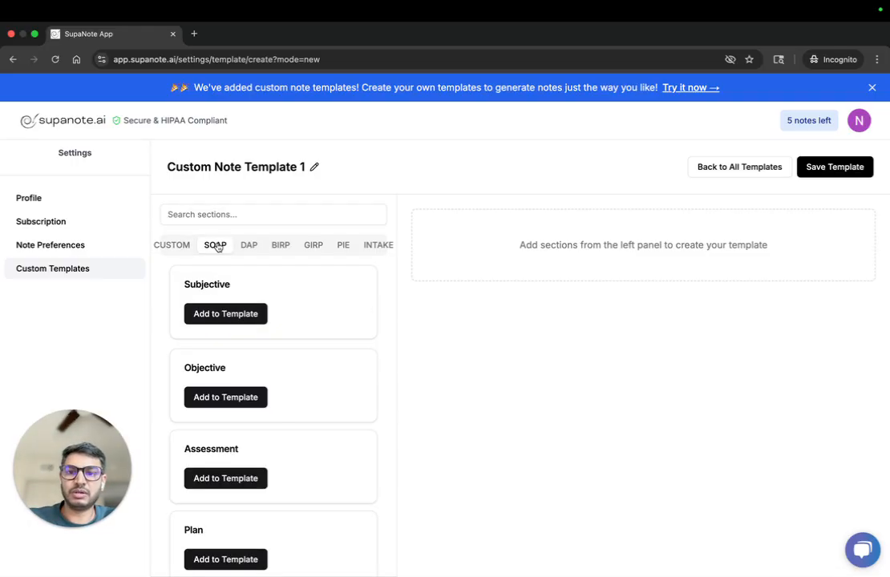
{"action": "left_click", "coordinate": [184, 246]}
{"action": "left_click", "coordinate": [241, 314]}
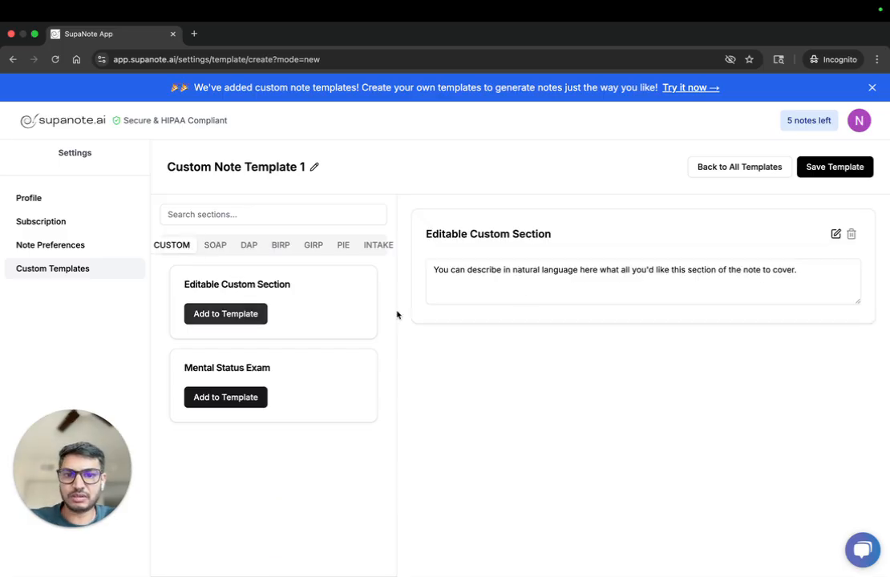
{"action": "left_click", "coordinate": [482, 274]}
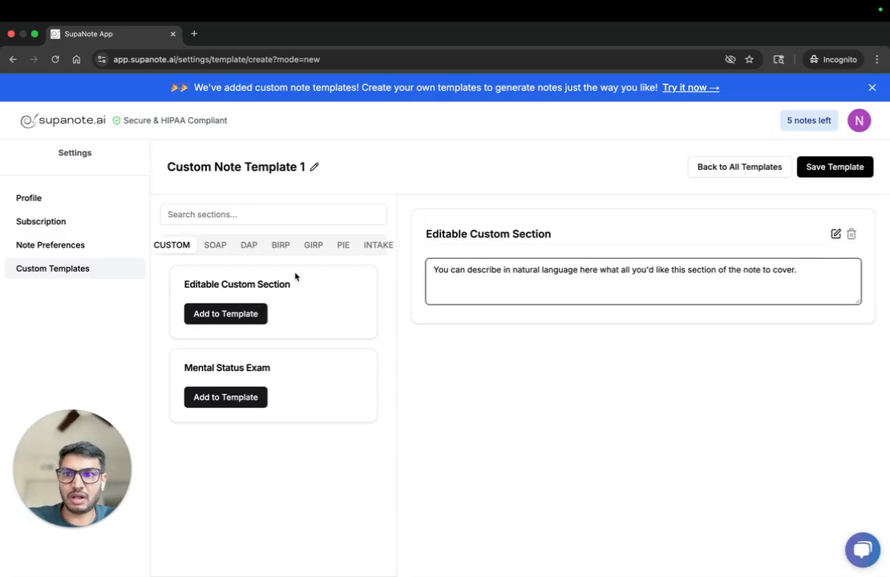
- Show the predefined SOAP sections available for the new template
{"action": "left_click", "coordinate": [215, 245]}
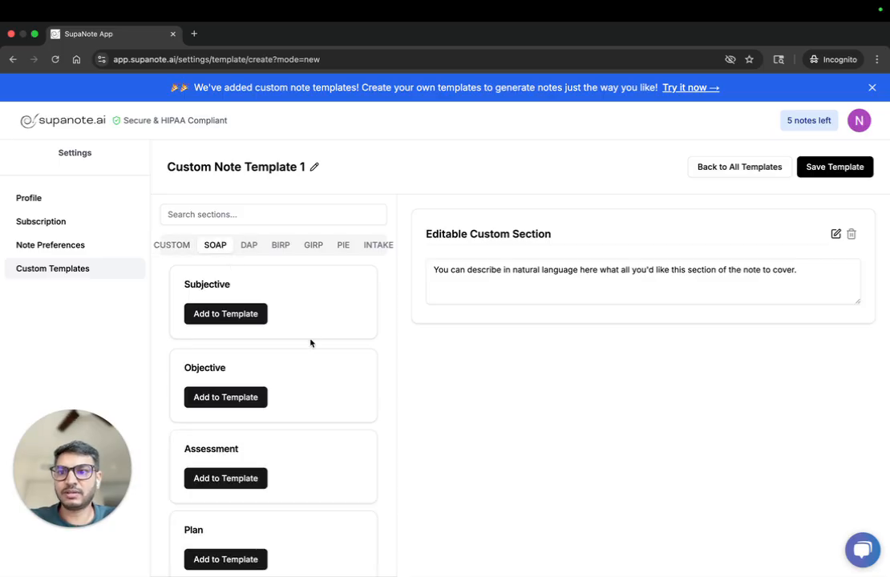